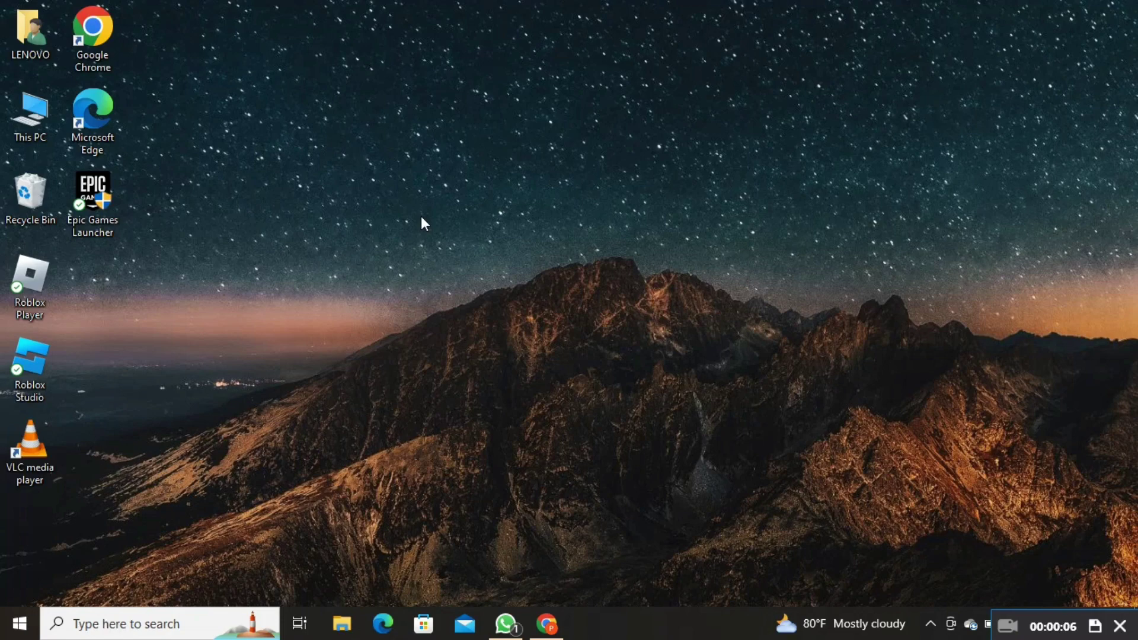
Search Google for 'social club rockstar' and open the Rockstar Games Social Club result.
click(546, 625)
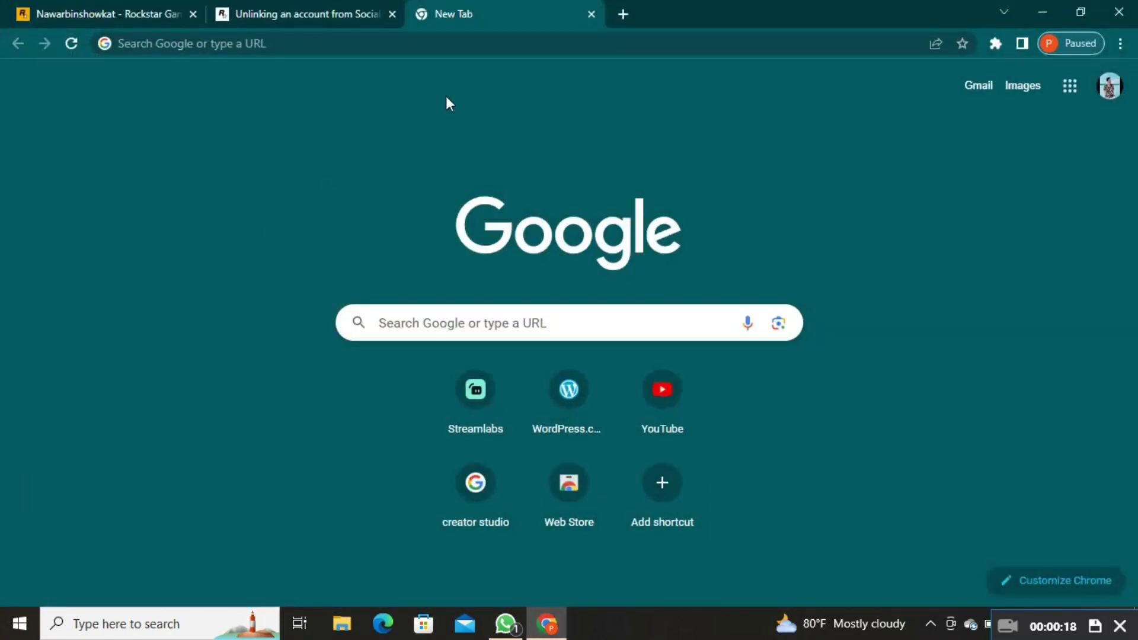
click(447, 46)
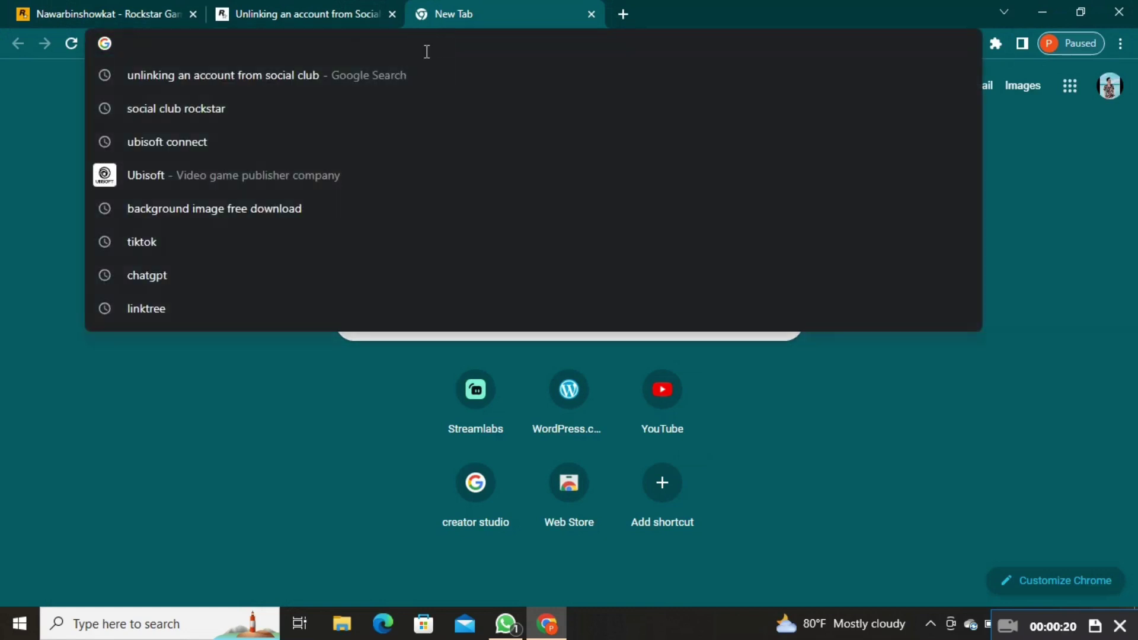
click(235, 107)
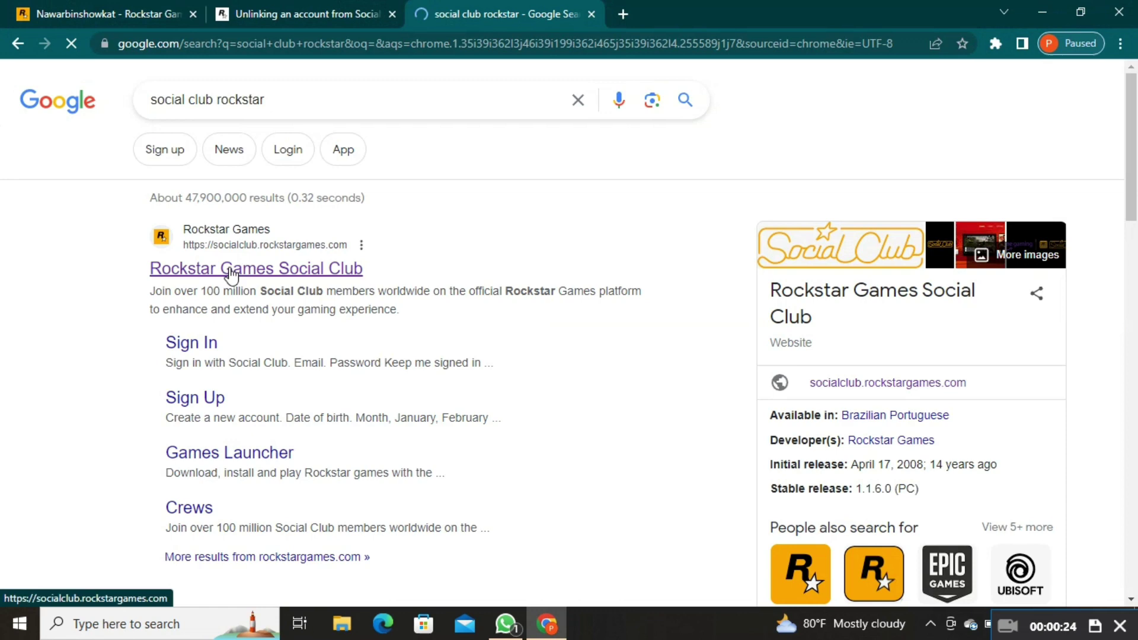
click(233, 271)
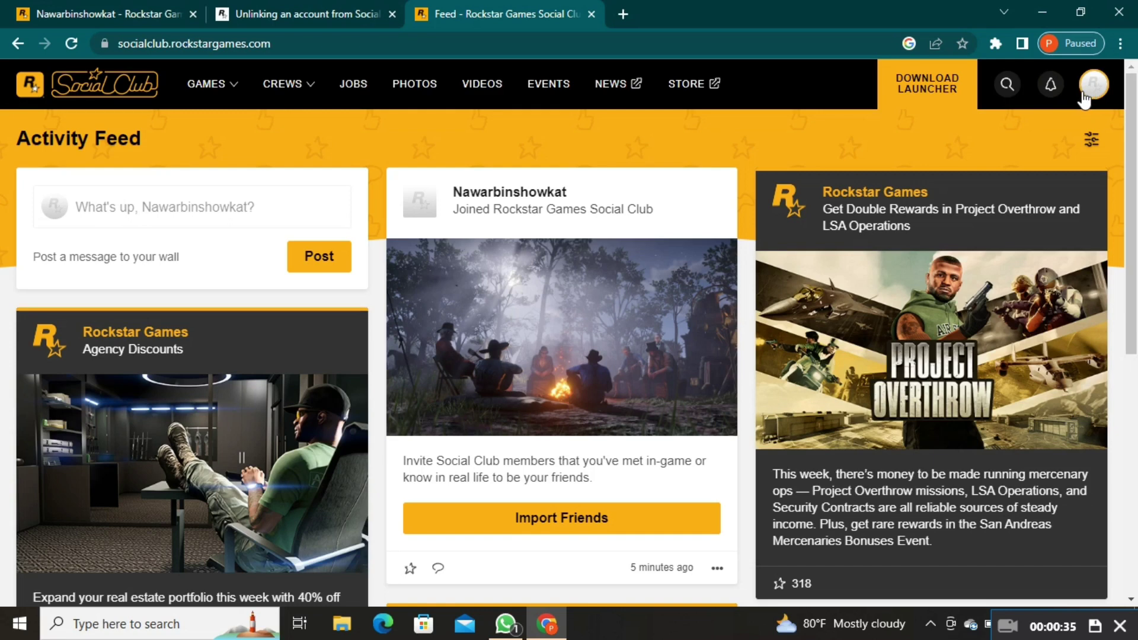
Open Rockstar Support in a new tab from the profile menu's Help → Support link.
click(1093, 85)
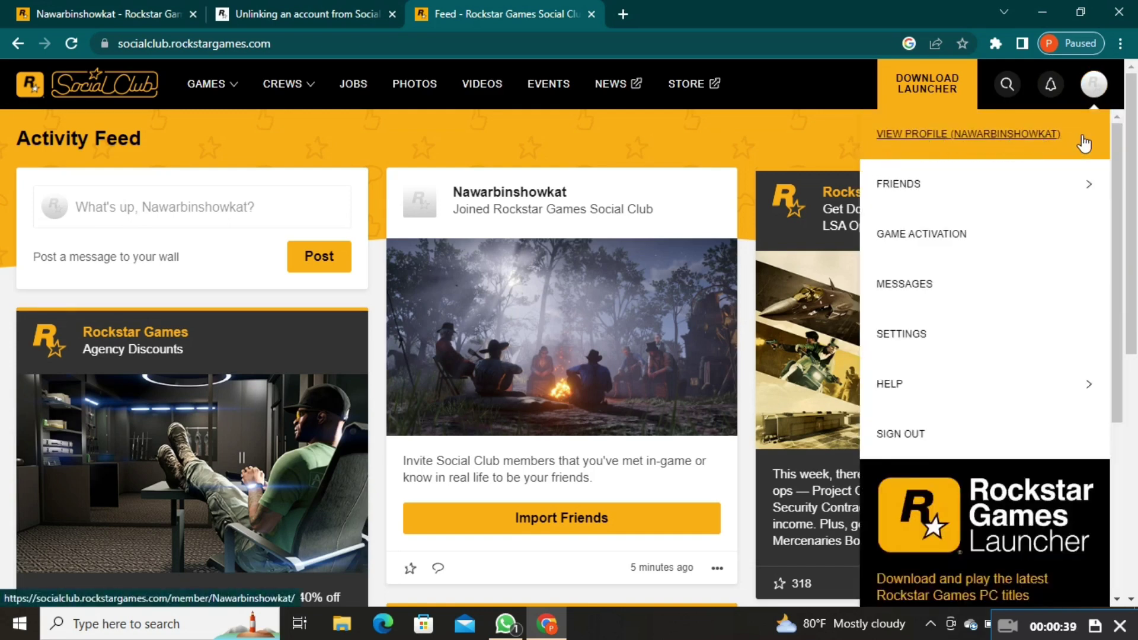
click(804, 124)
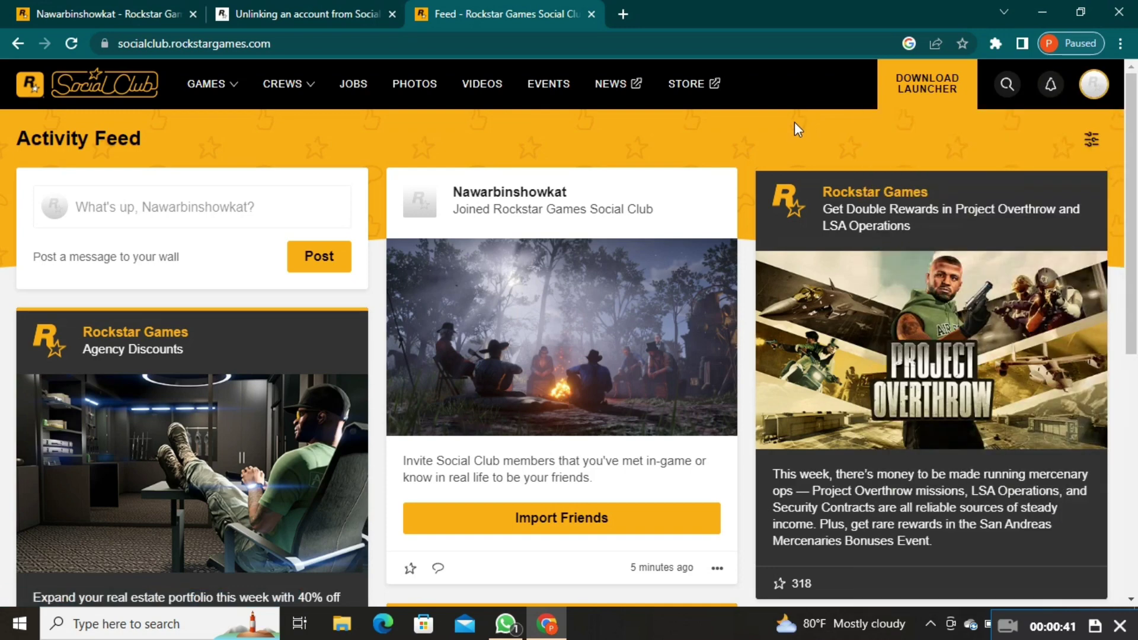
scroll(794, 125, down, 4)
scroll(795, 130, up, 4)
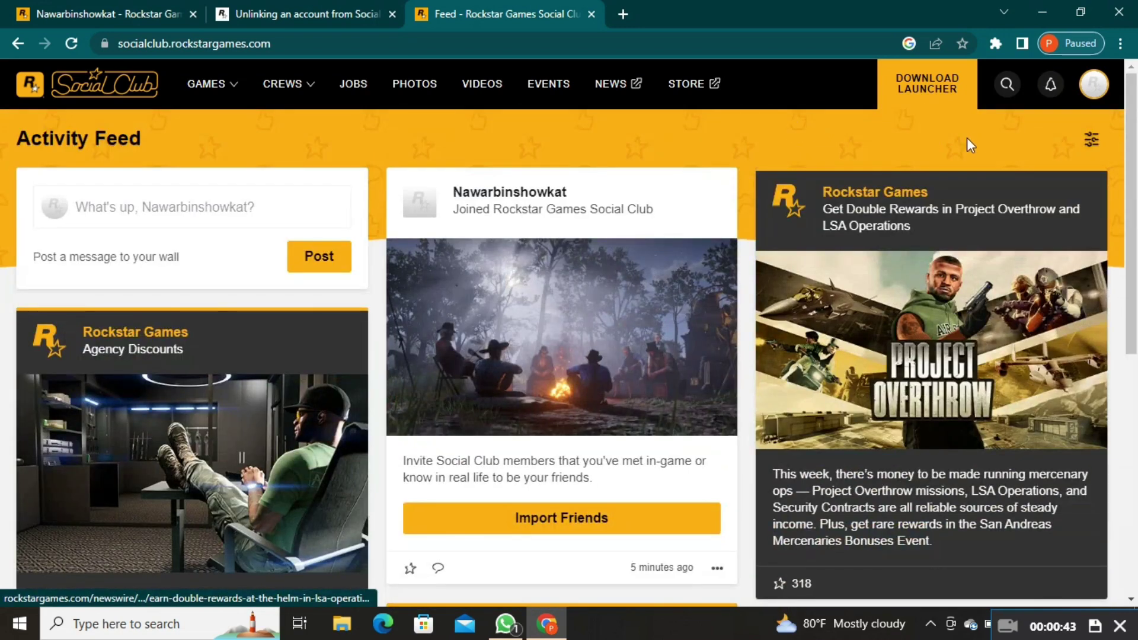
click(1080, 90)
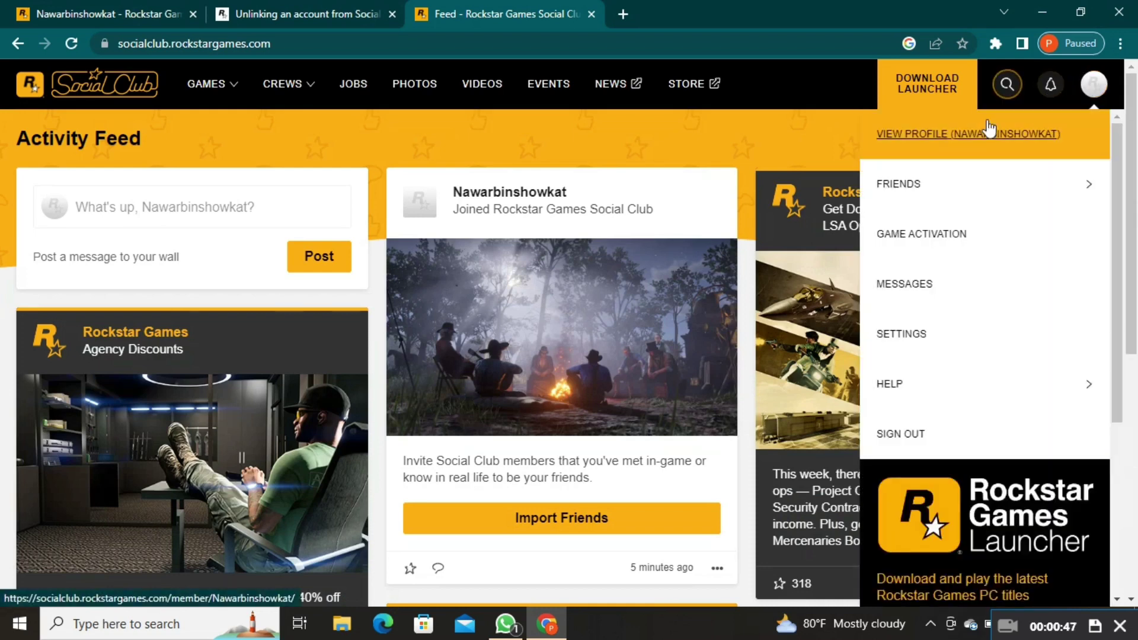
mouse_move(978, 384)
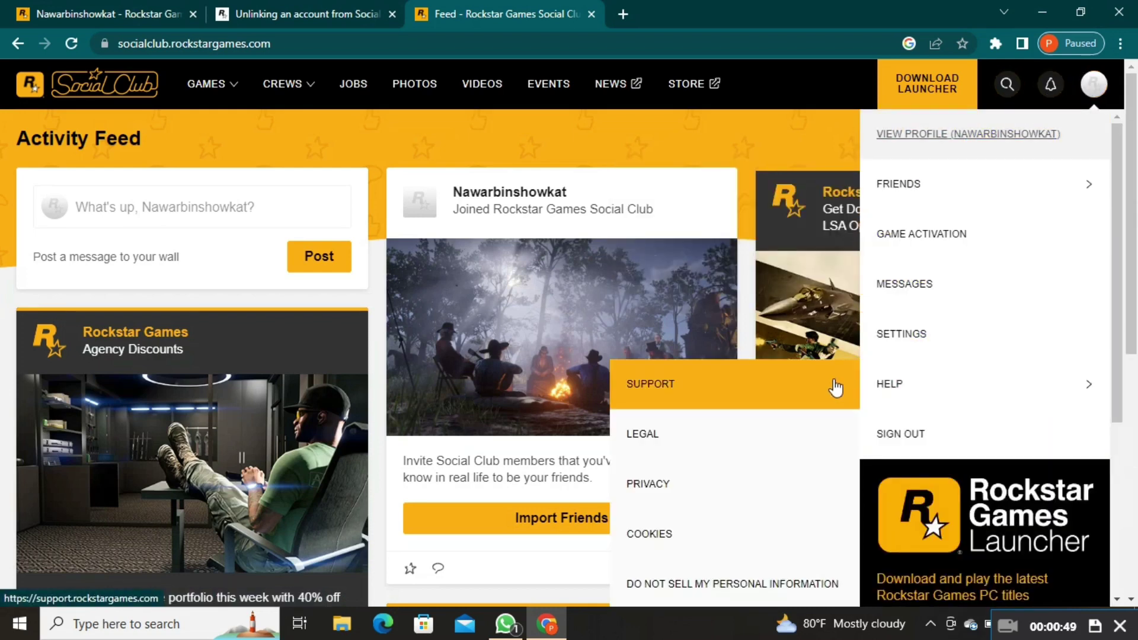
click(775, 393)
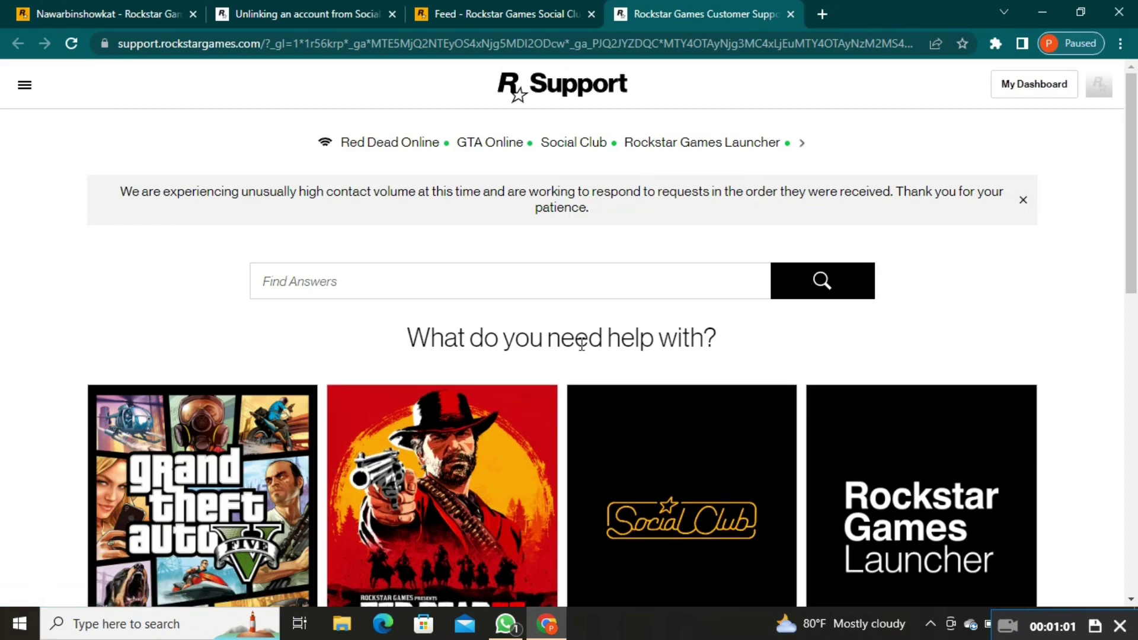
scroll(581, 342, down, 1)
scroll(613, 329, down, 2)
Go to Social Club → Social Club Account → Account Linking to show the request form.
click(623, 324)
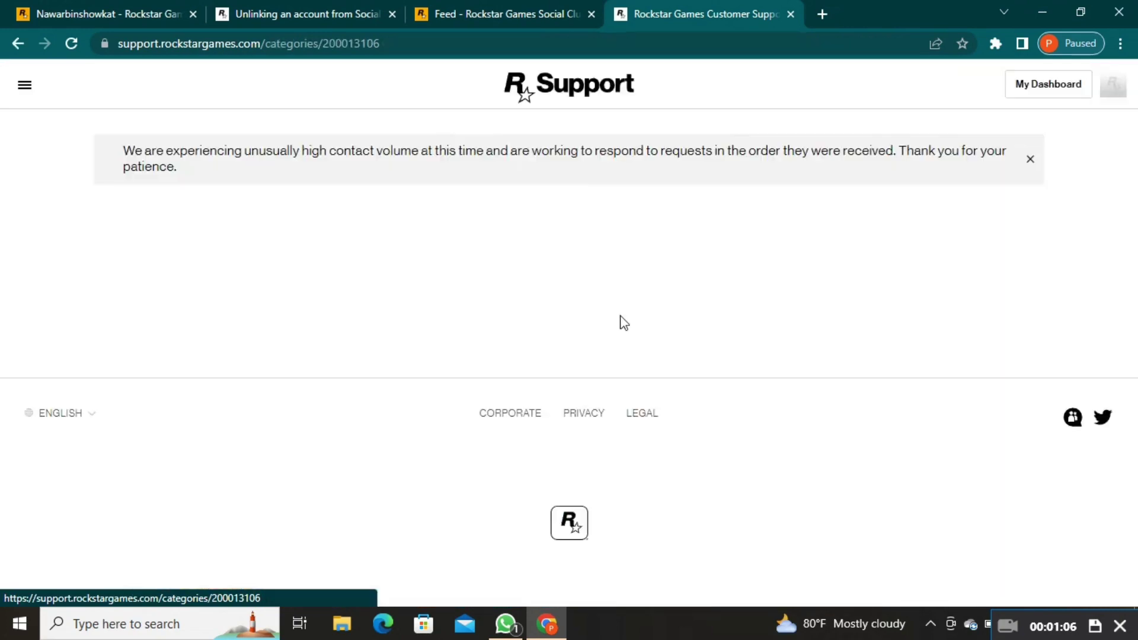
scroll(612, 338, down, 1)
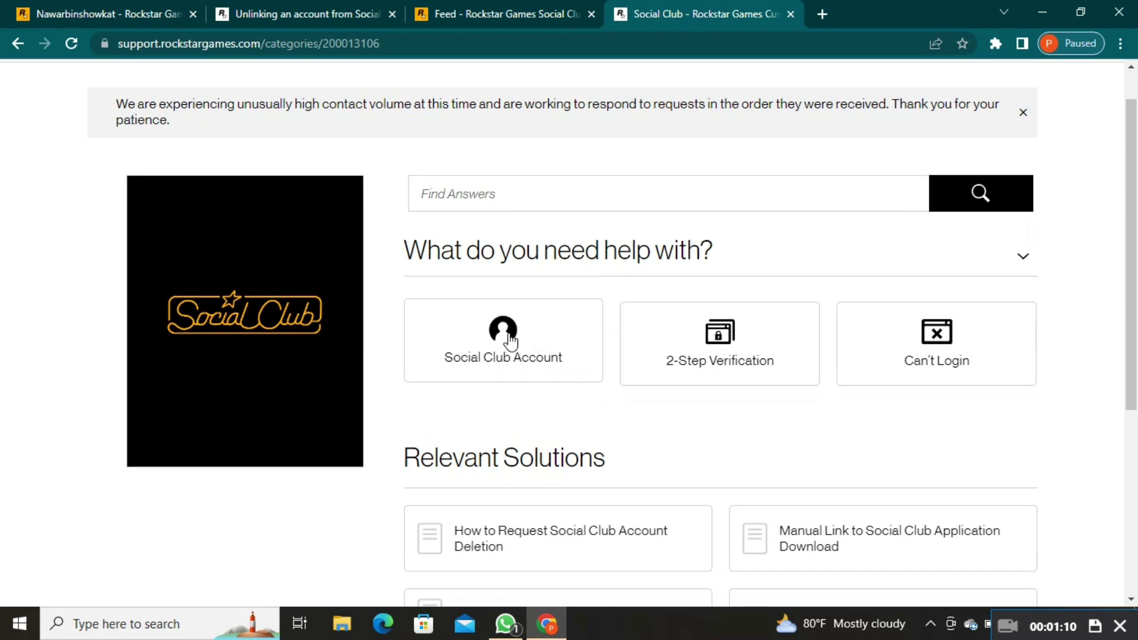
click(536, 335)
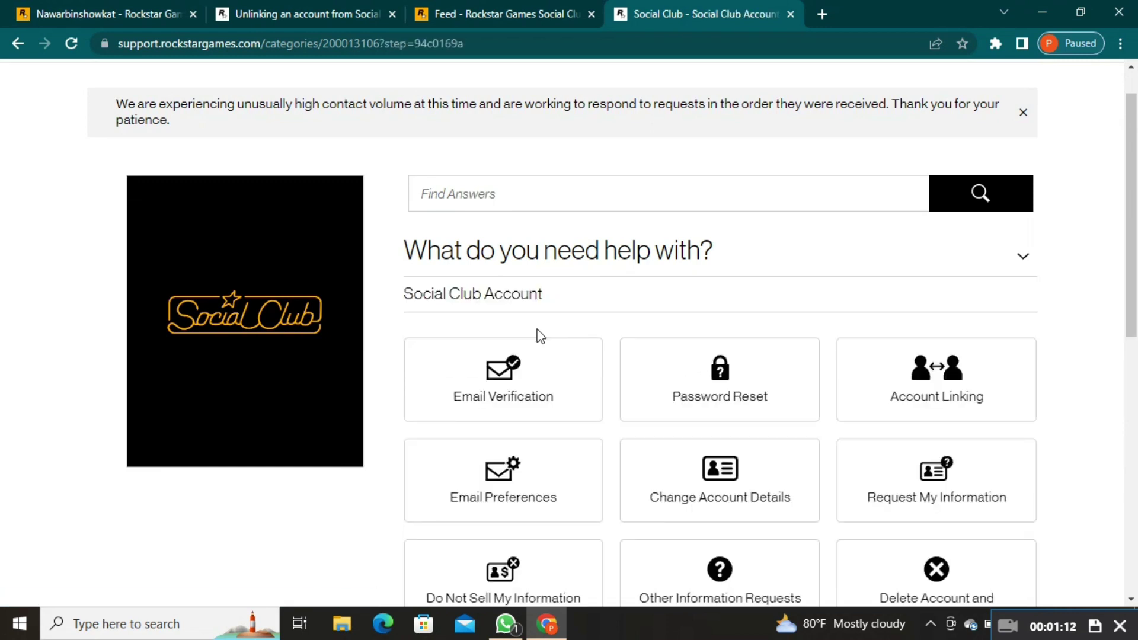
scroll(536, 335, down, 2)
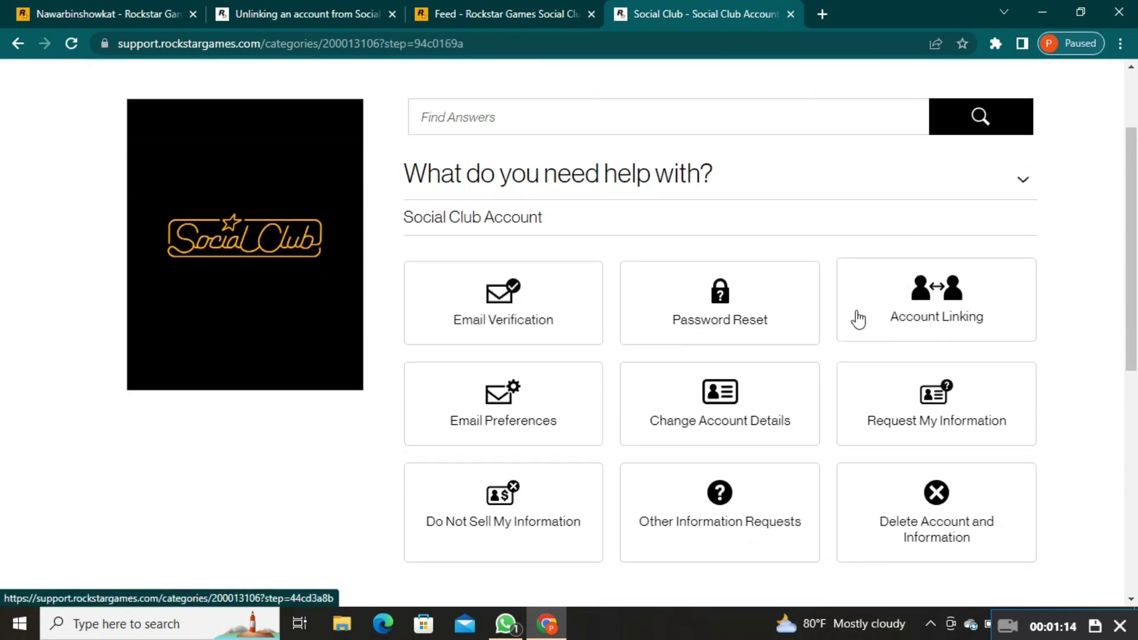
click(897, 289)
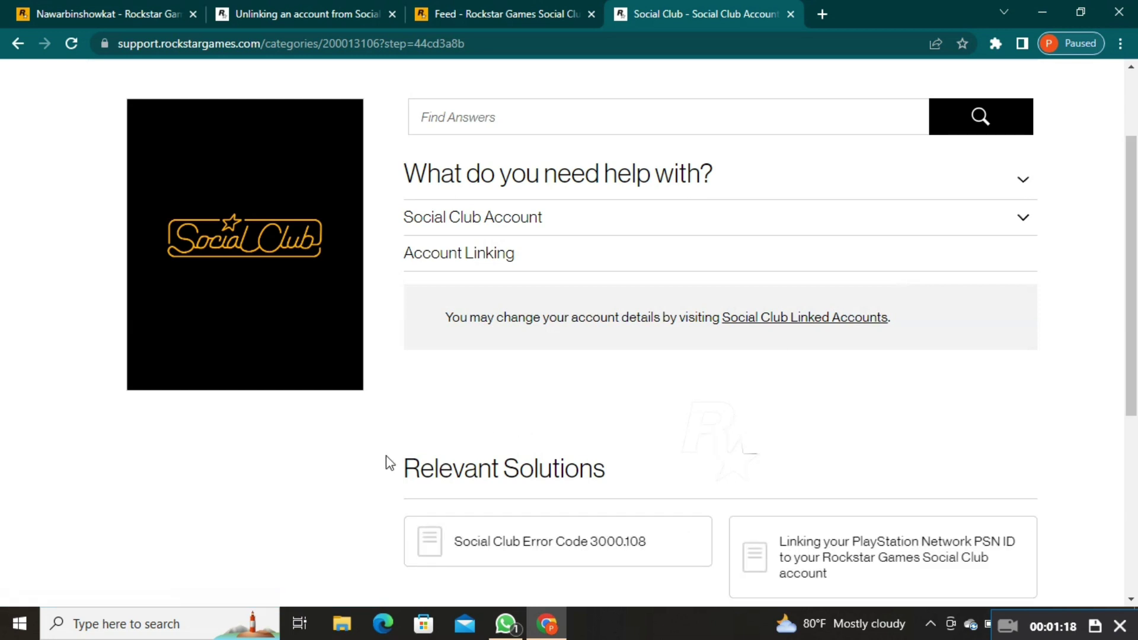
scroll(553, 435, down, 3)
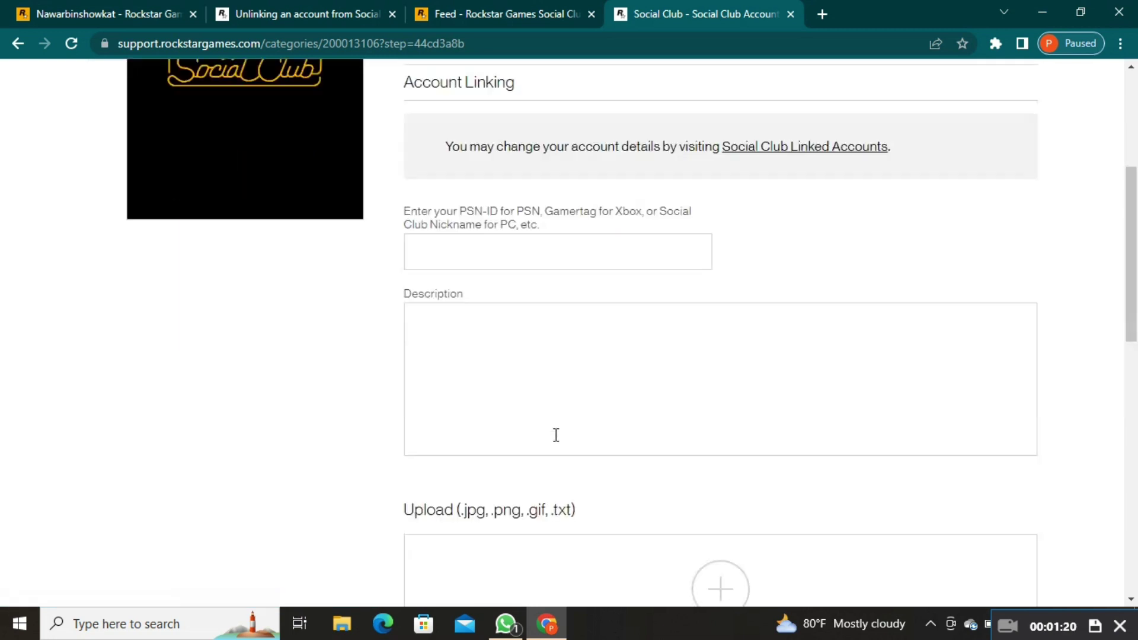
scroll(554, 444, down, 2)
scroll(554, 441, up, 5)
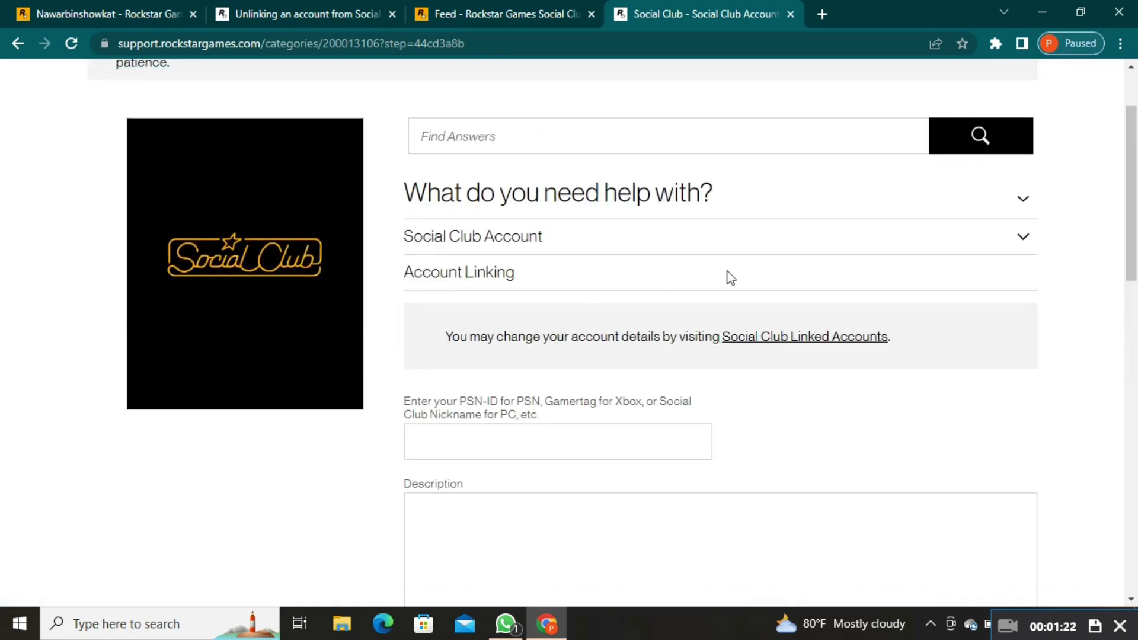
scroll(731, 299, up, 1)
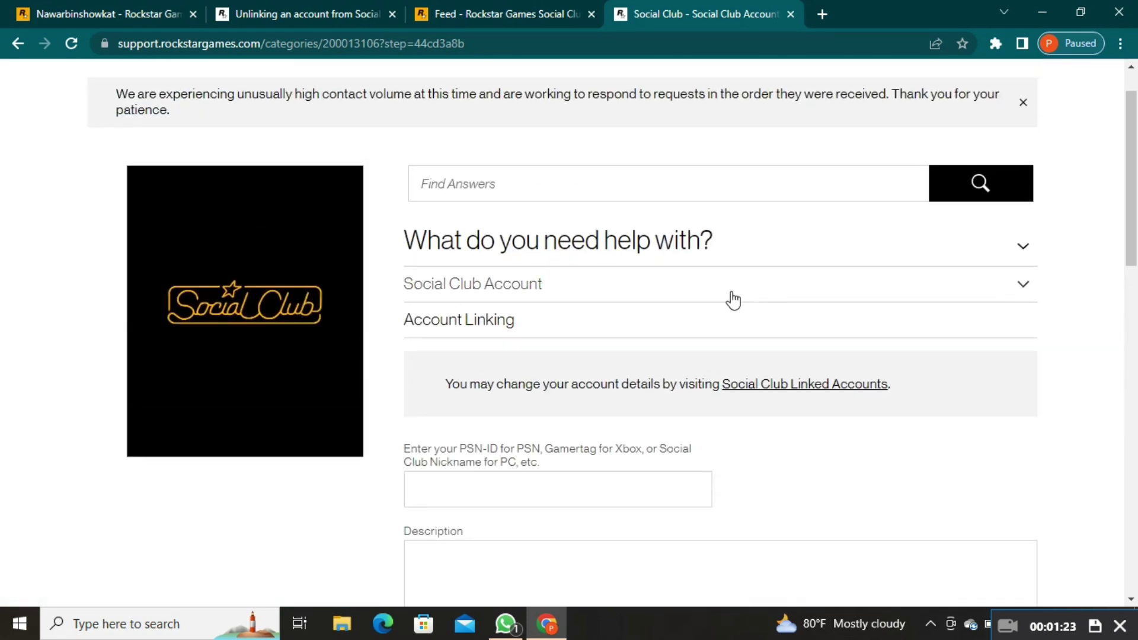
Switch to the 'Unlinking an account from Social Club' tab and read it to the end.
click(299, 13)
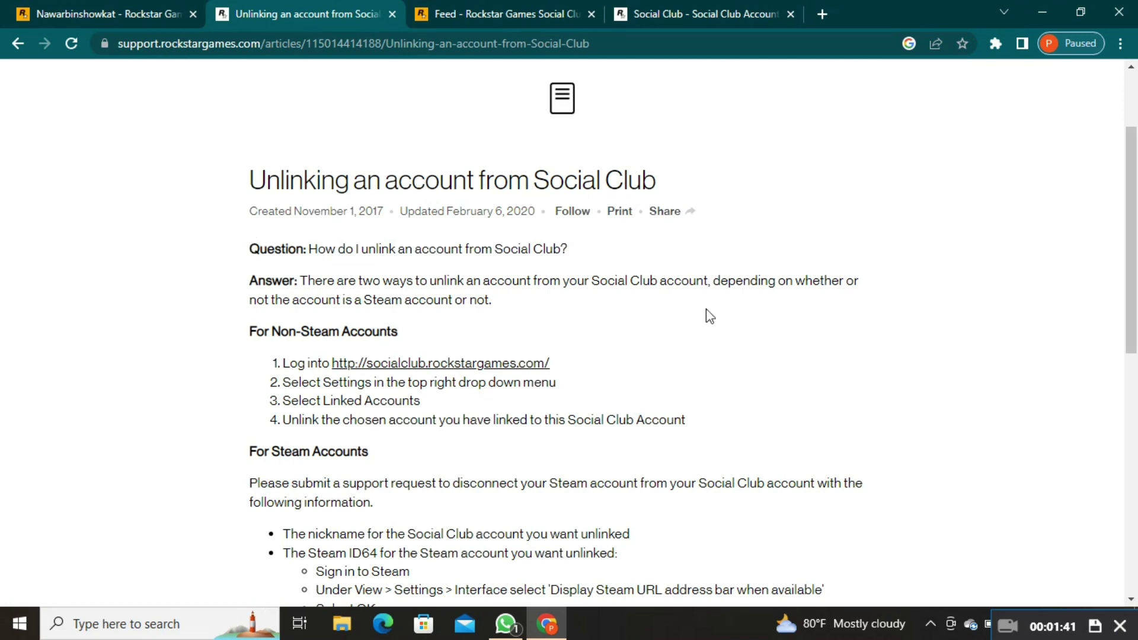
scroll(708, 316, down, 1)
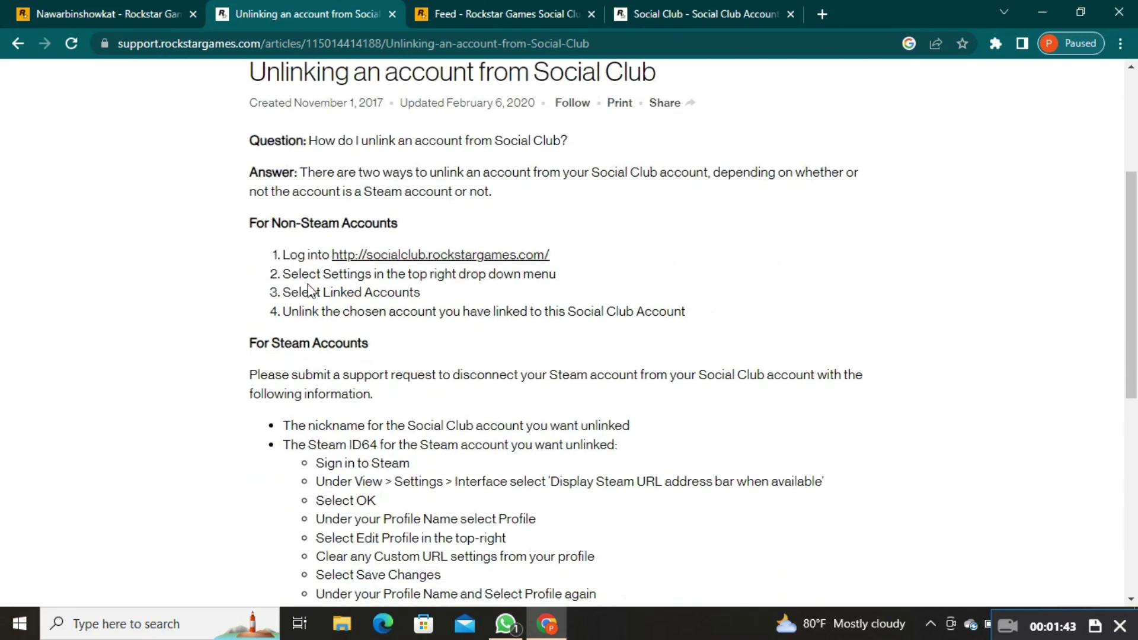
scroll(214, 359, down, 2)
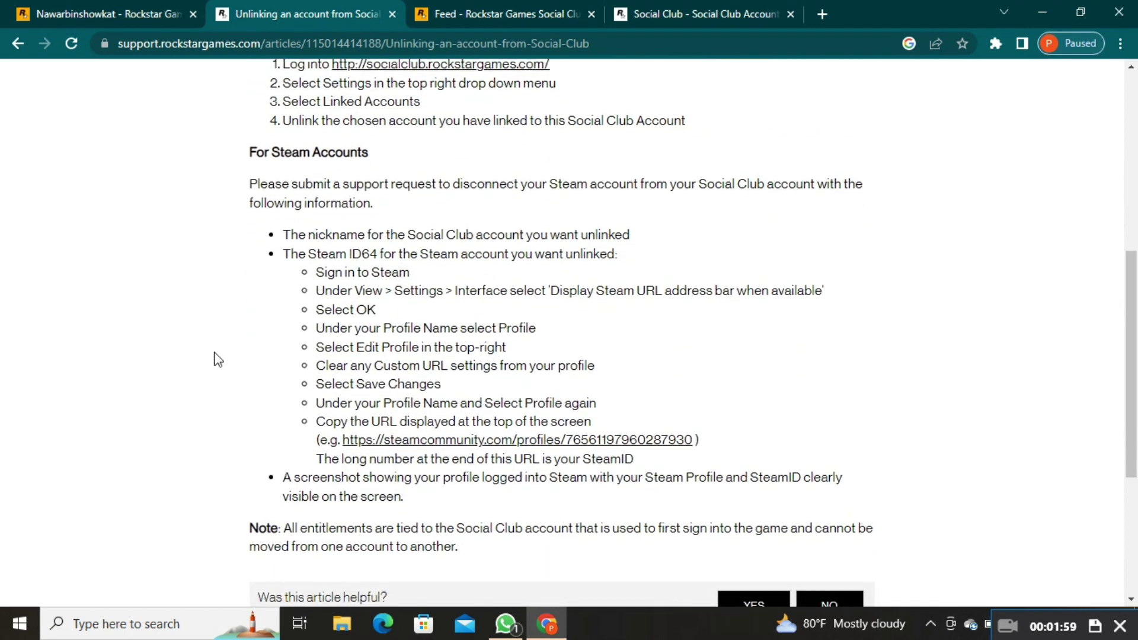
scroll(213, 359, down, 1)
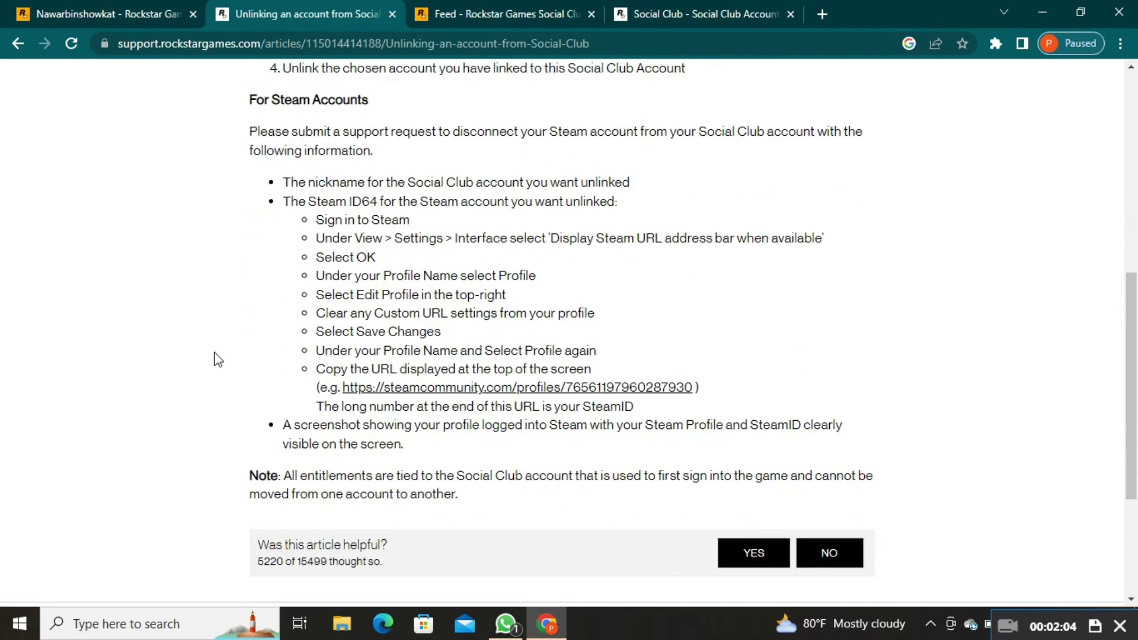
scroll(213, 359, down, 2)
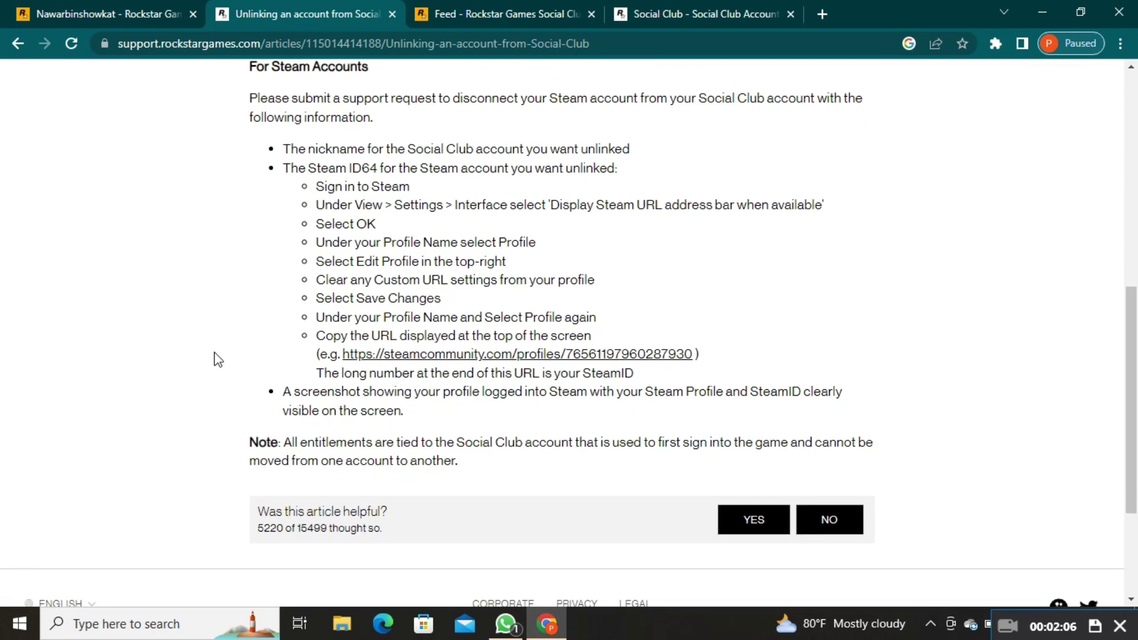
Return to the Account Linking form's Submit Web Ticket option, then minimize Chrome.
click(665, 10)
scroll(515, 264, down, 2)
scroll(516, 265, down, 3)
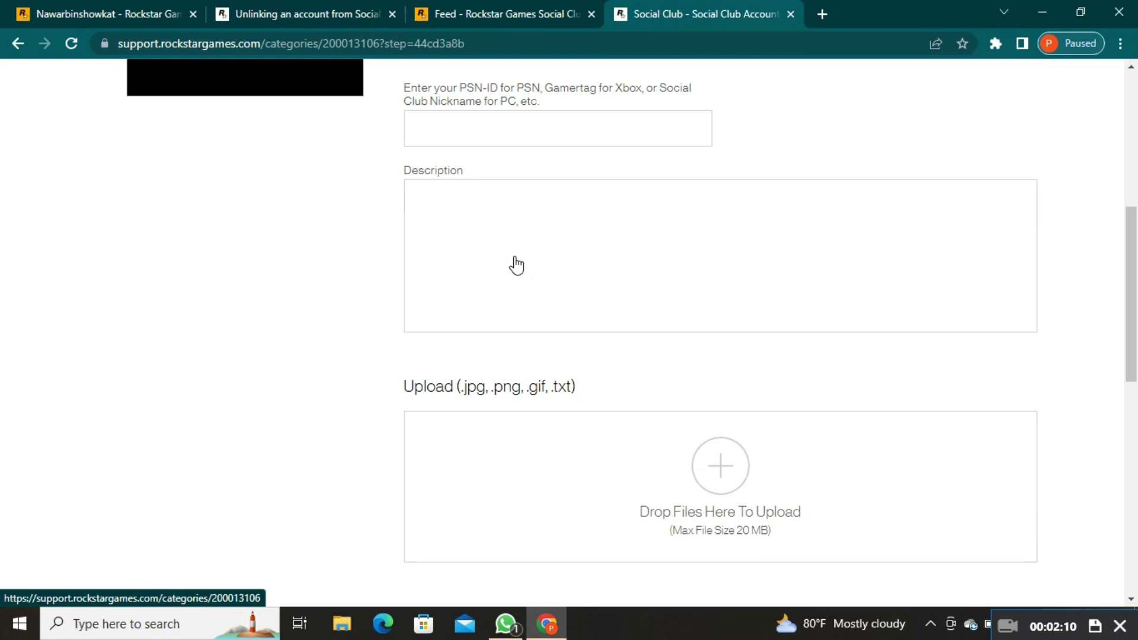
scroll(538, 221, down, 1)
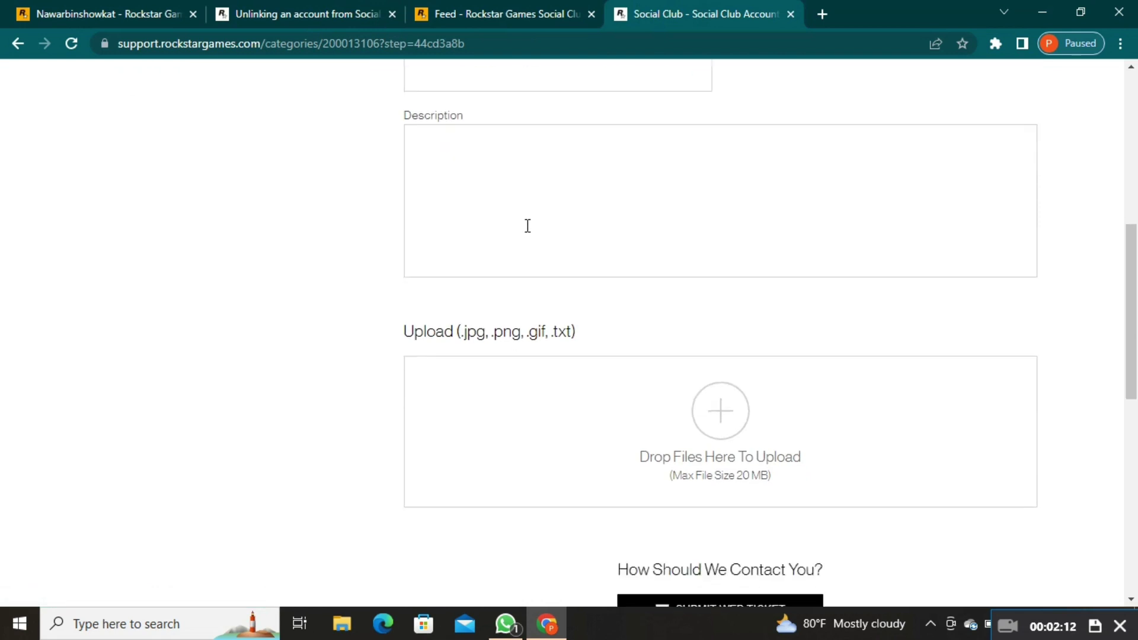
scroll(525, 226, down, 1)
scroll(510, 257, down, 1)
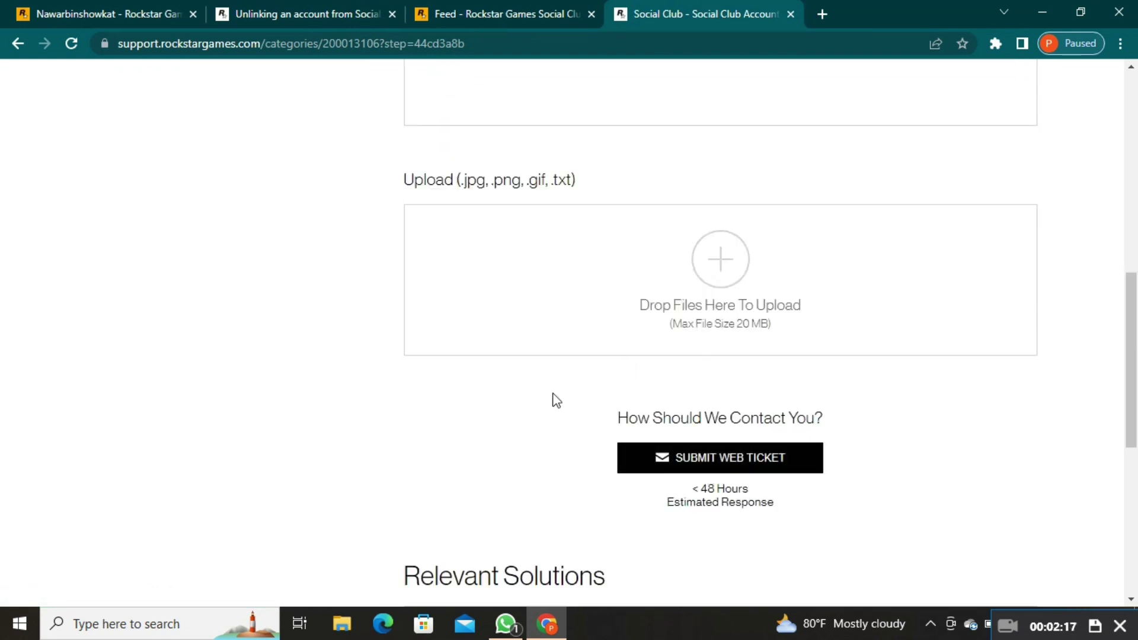
scroll(554, 413, down, 1)
scroll(554, 429, up, 1)
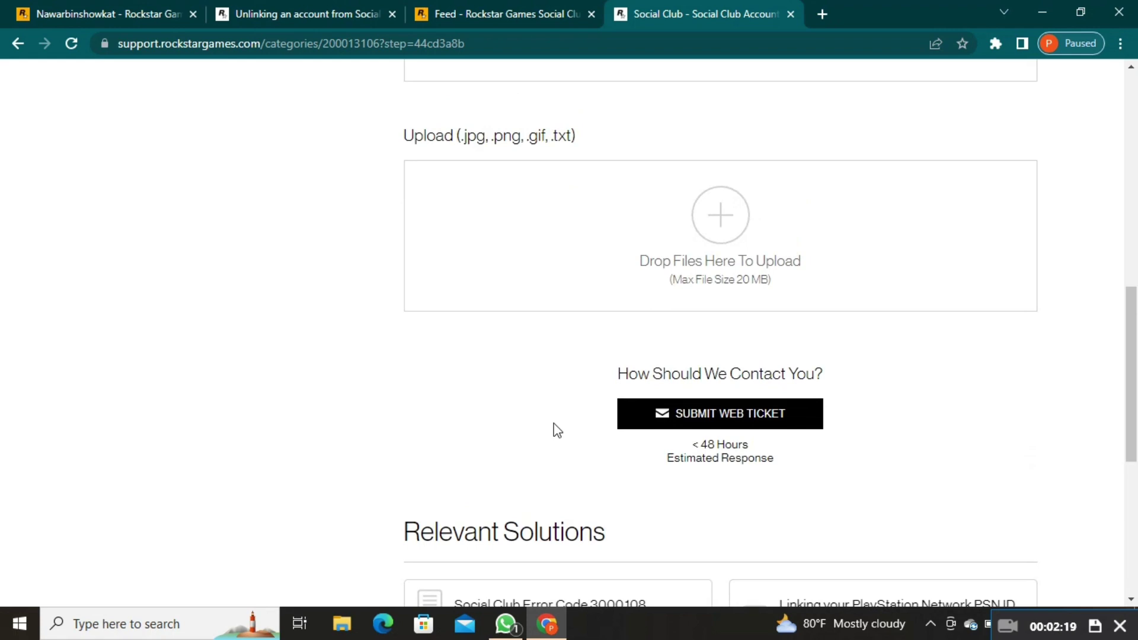
click(1035, 8)
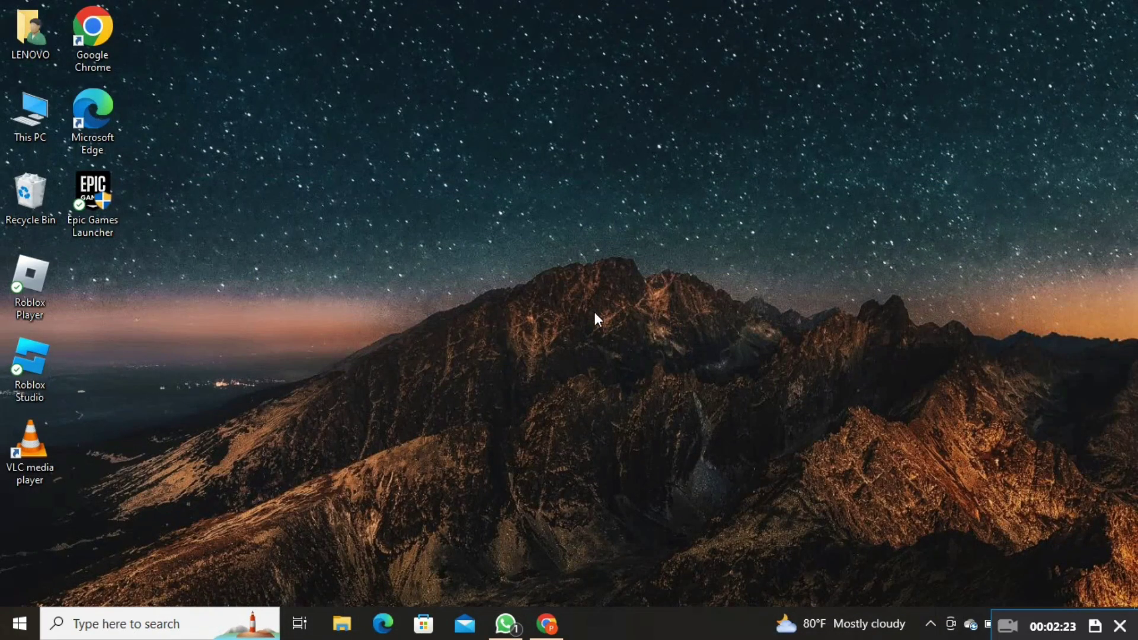